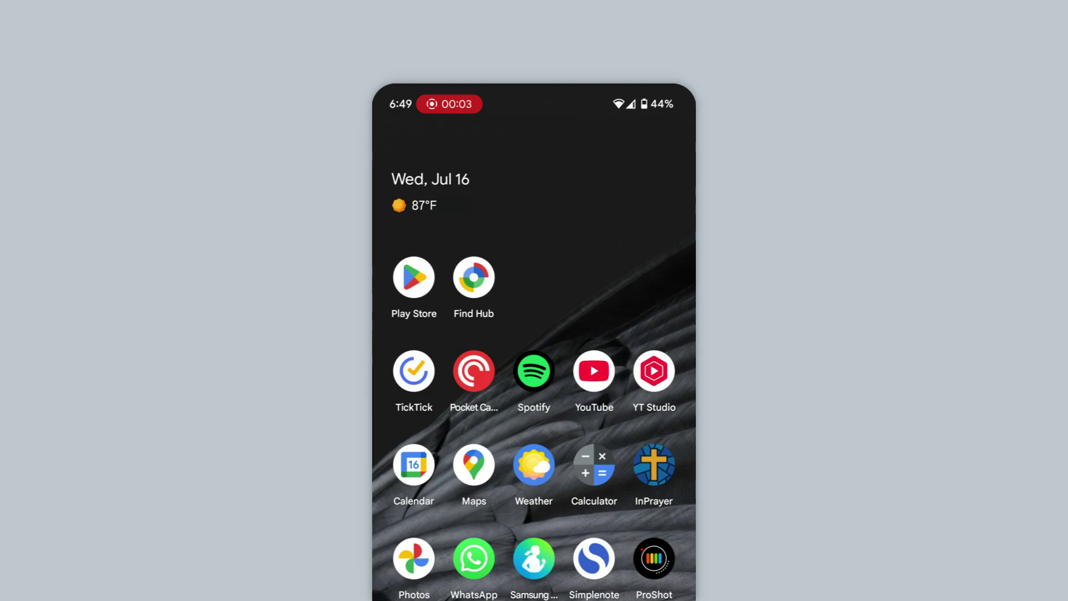
Search the Play Store for 'find hub' to reach Google's Find Hub listing
left_click(414, 277)
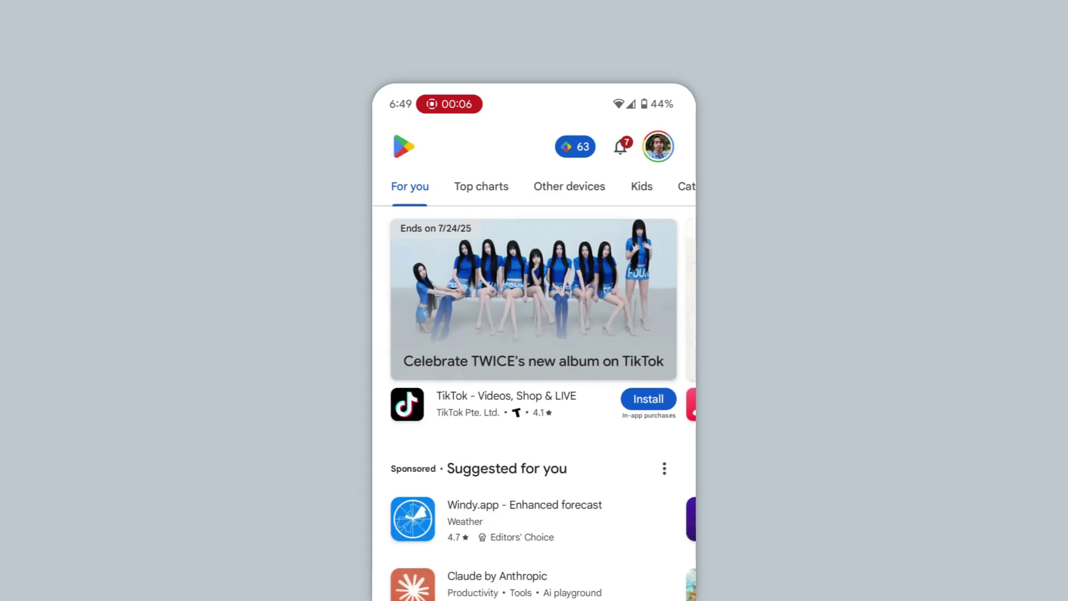
left_click(534, 594)
left_click(501, 146)
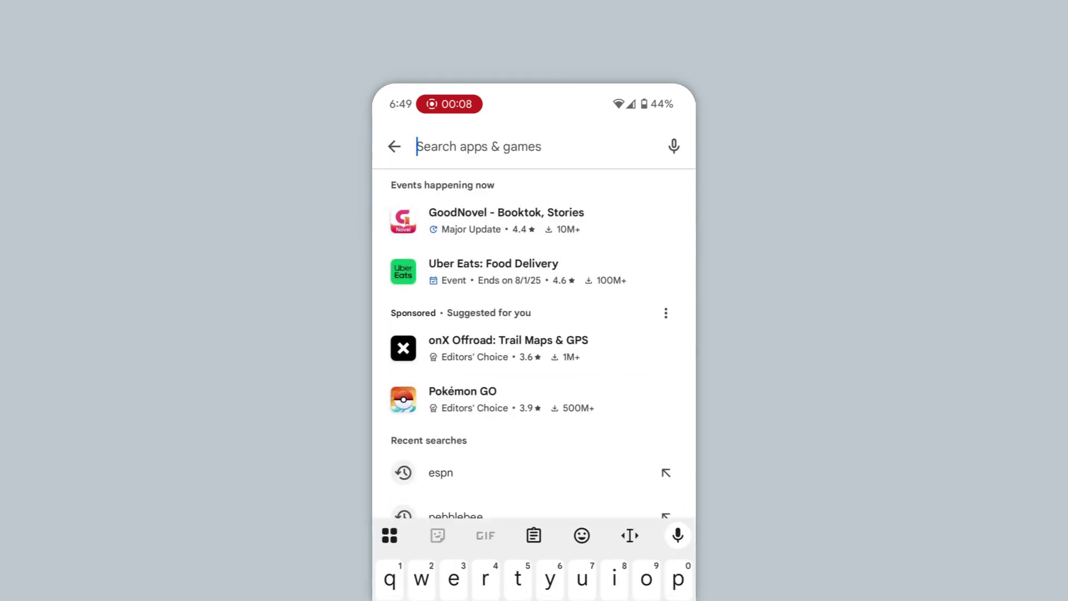
type("find hub")
key("Return")
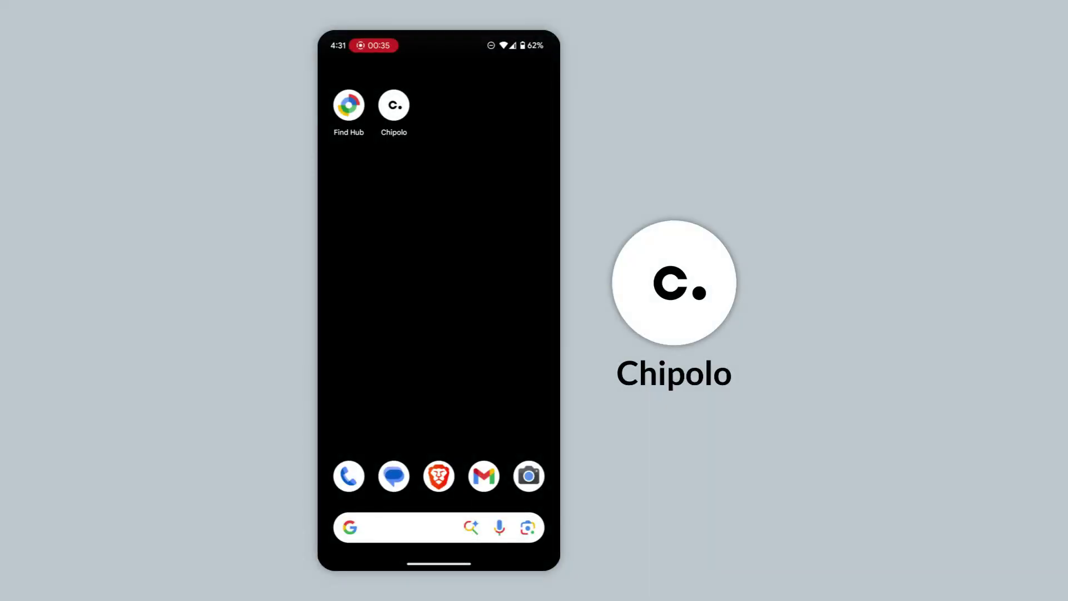
Launch Chipolo and show the Chipolo POP detail screen from the List tab
left_click(394, 105)
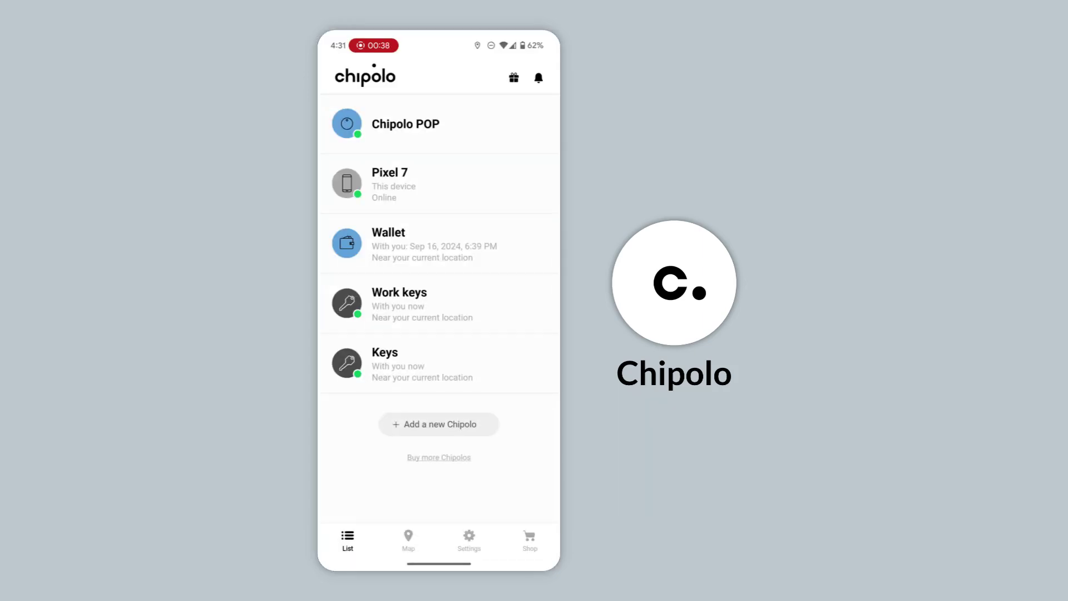
left_click(405, 124)
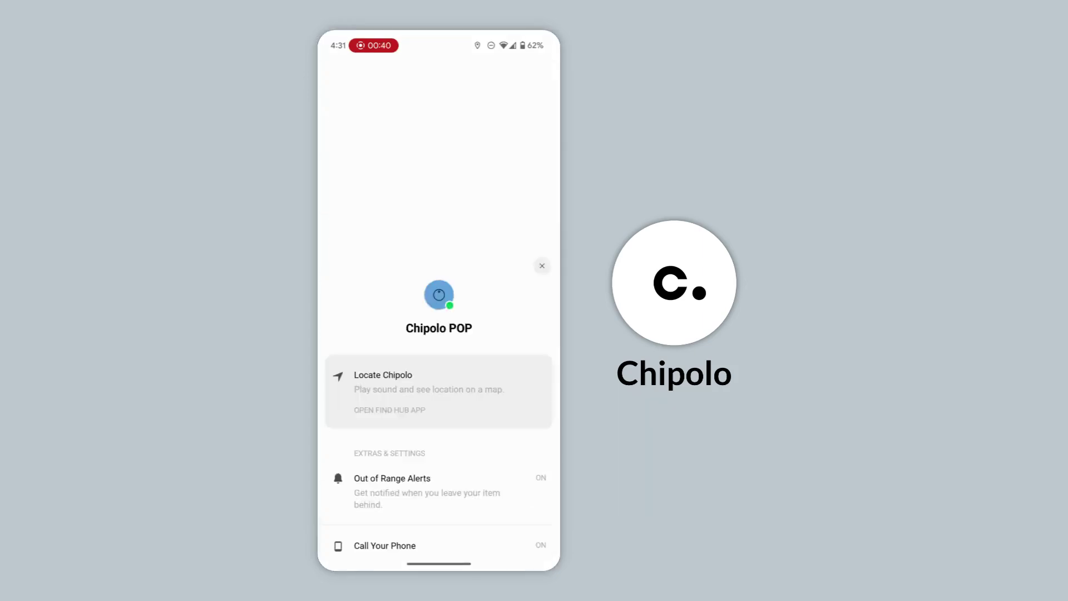